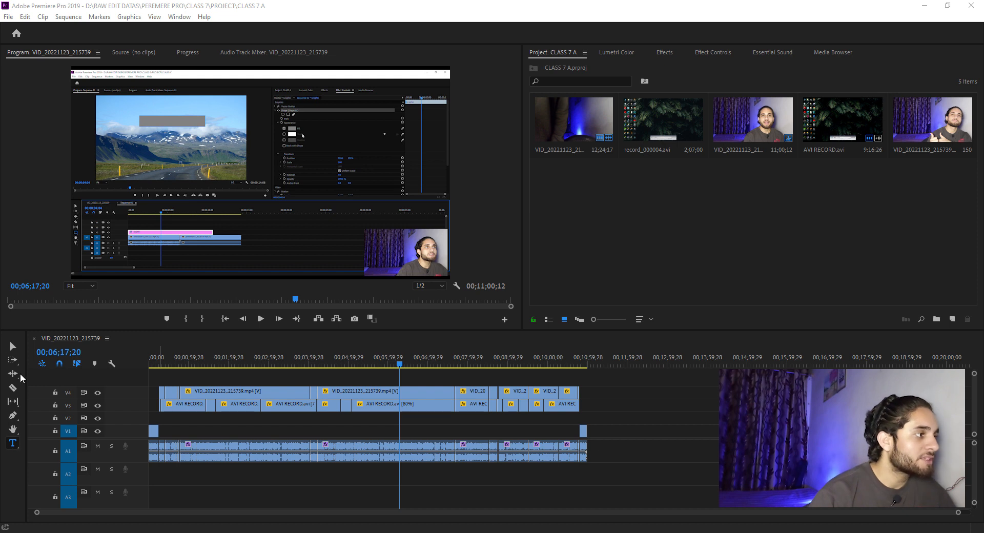
Add a horizontal text layer reading "programme" over the landscape picture in the preview with the Type tool.
click(13, 445)
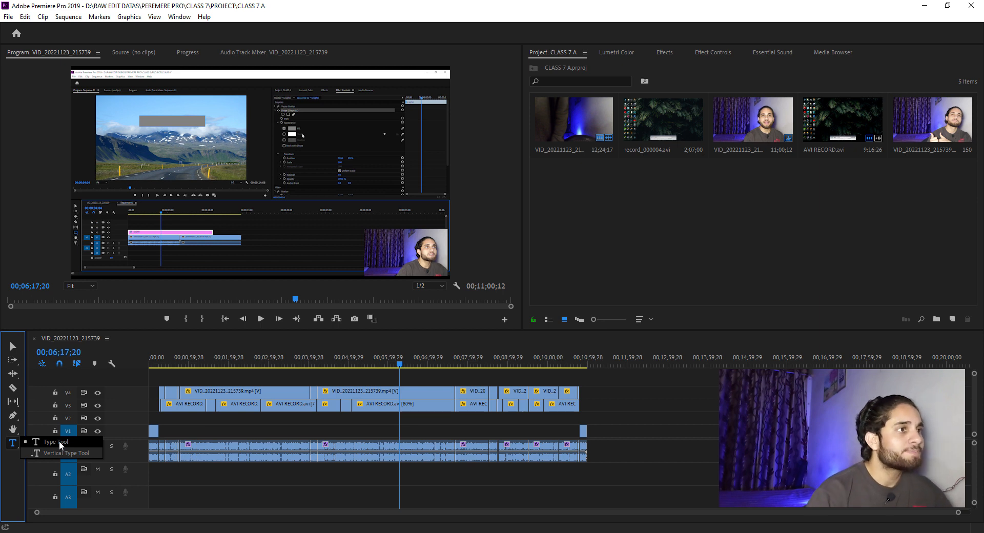
click(59, 441)
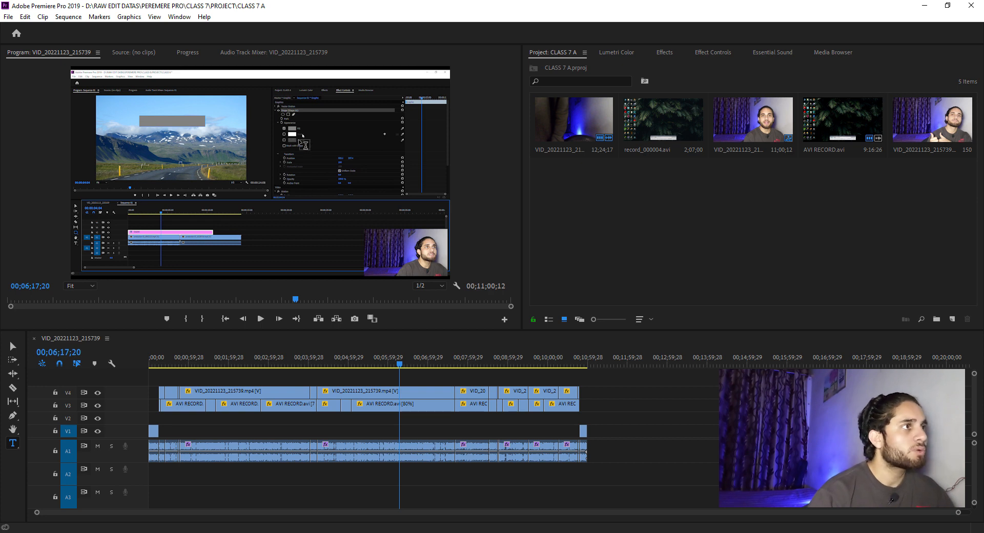
click(155, 123)
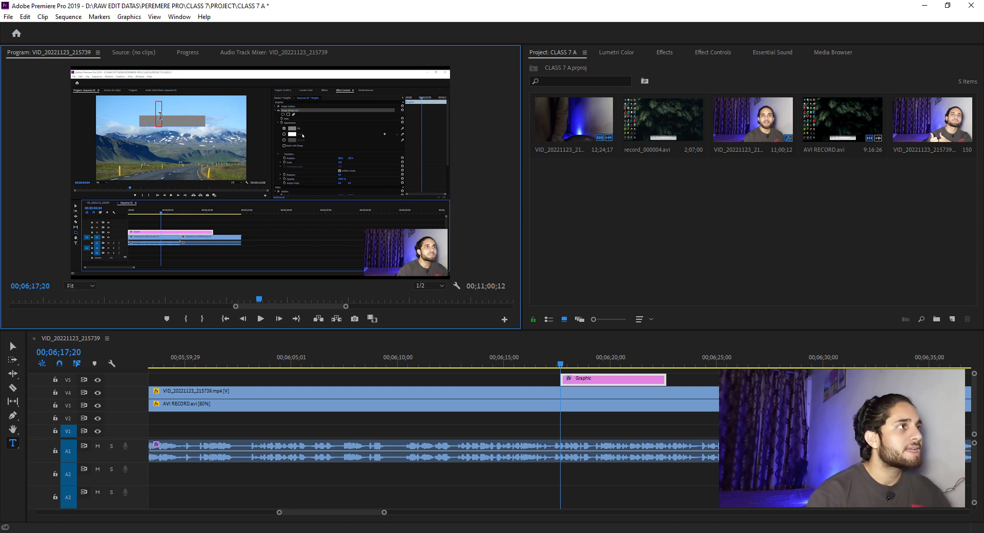
text(programme)
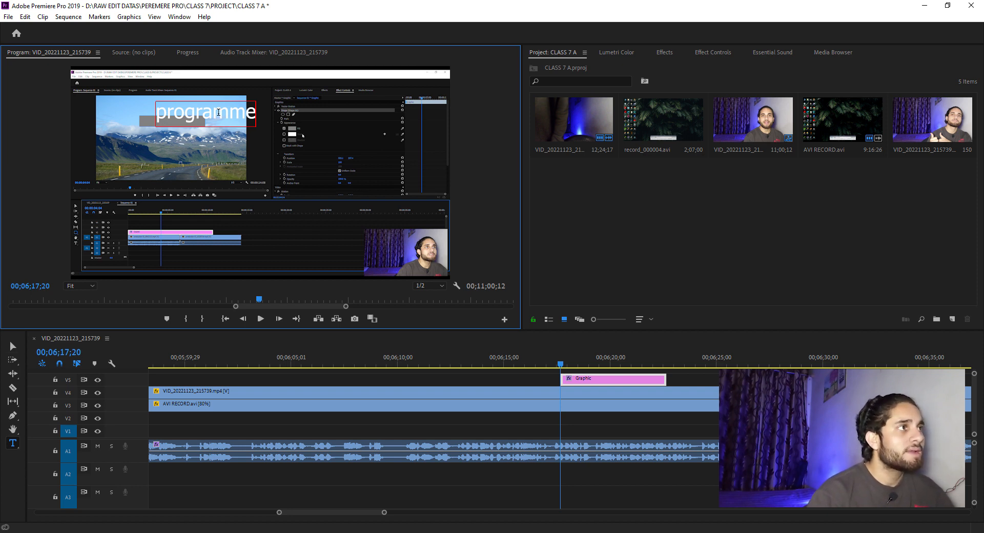
Expand the programme text layer's effect properties and toggle the layer's visibility off and back on.
click(718, 52)
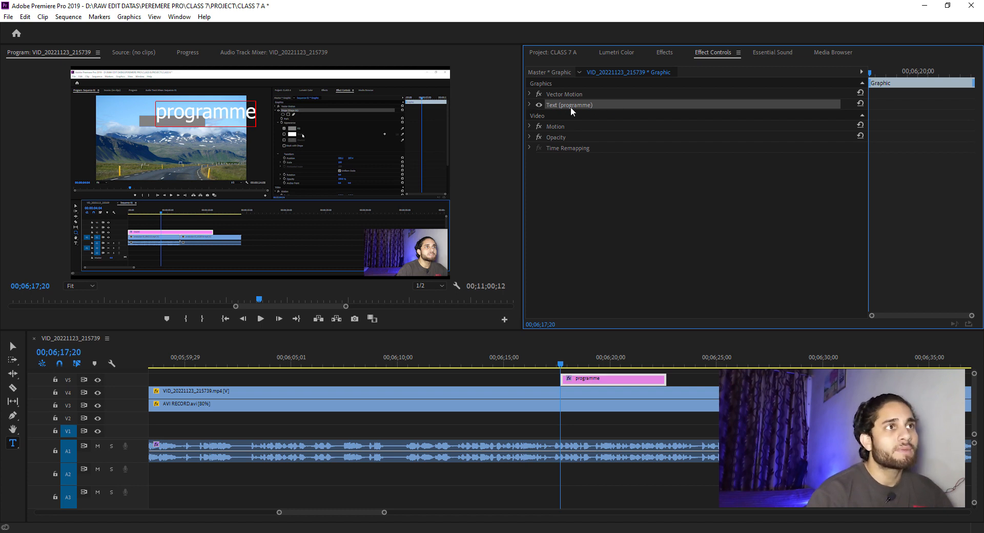
click(529, 104)
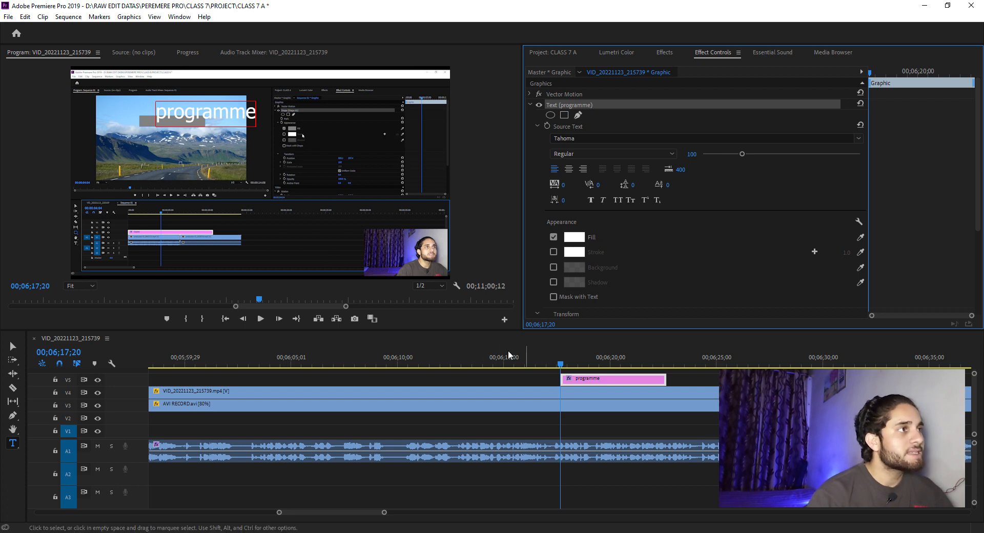
click(539, 104)
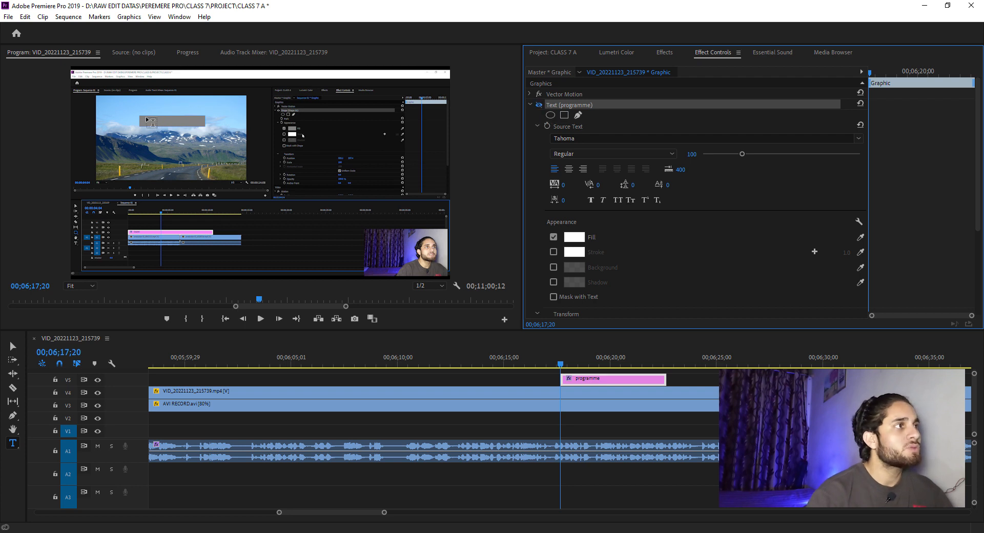
click(539, 104)
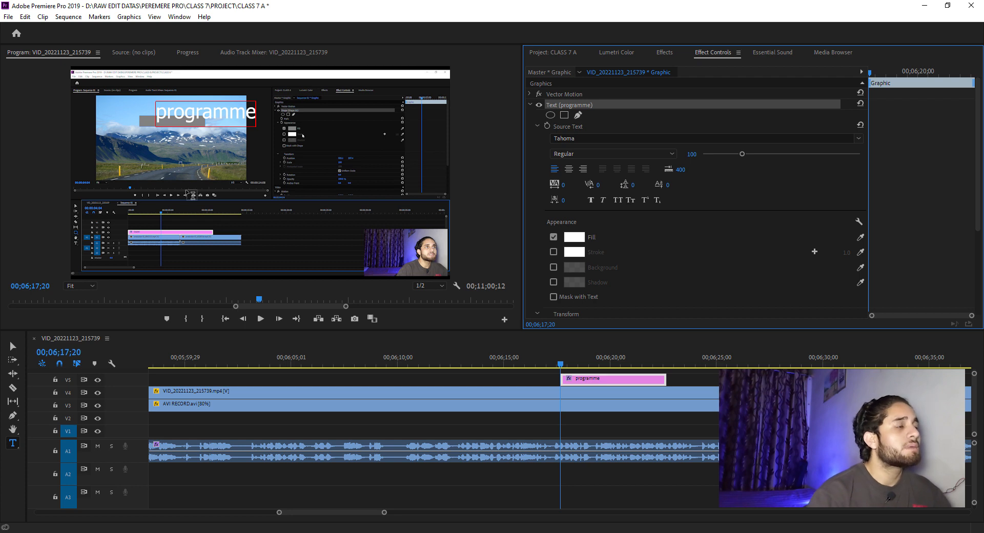
Adjust the programme text directly in the preview with the Selection tool, scaling it to about 96 and shifting it slightly.
click(13, 347)
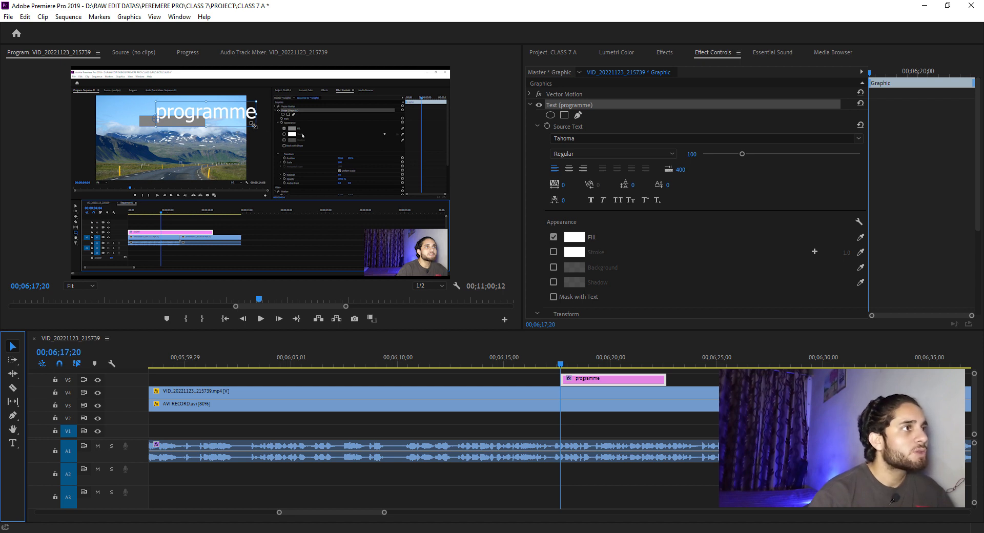
mouse_move(255, 128)
mouse_down()
mouse_move(267, 134)
mouse_move(240, 128)
mouse_up()
drag(164, 128, 241, 125)
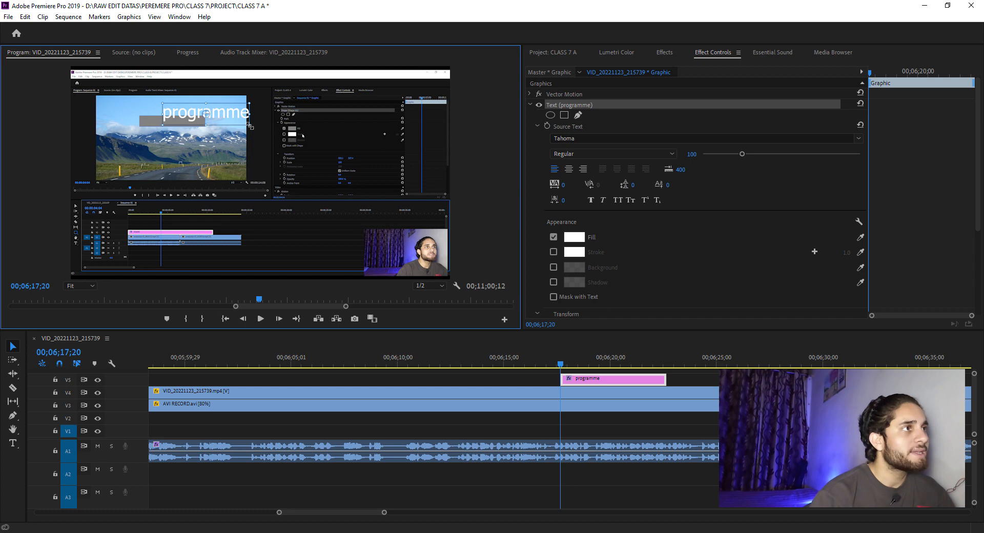
mouse_move(250, 126)
mouse_down()
mouse_move(263, 133)
mouse_move(255, 127)
mouse_up()
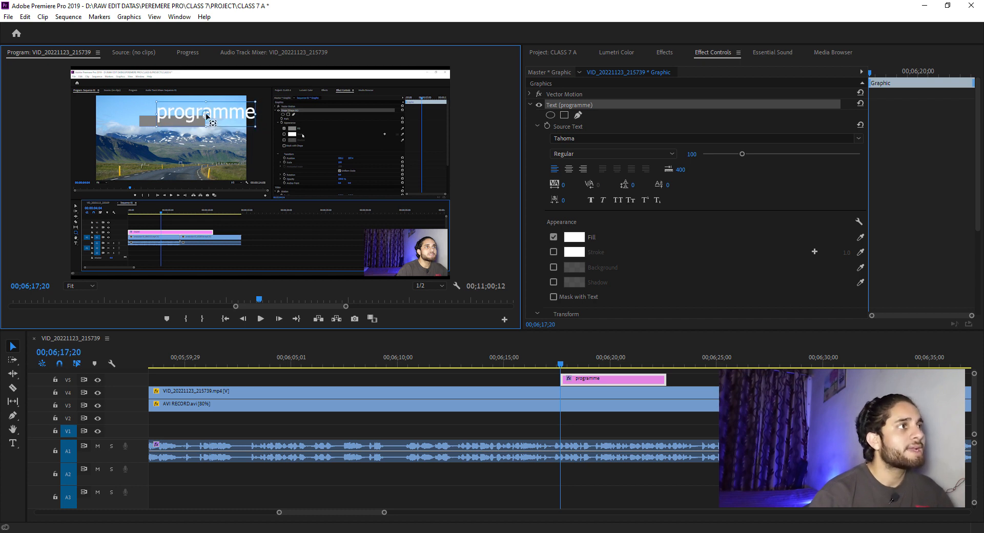
drag(188, 109, 158, 105)
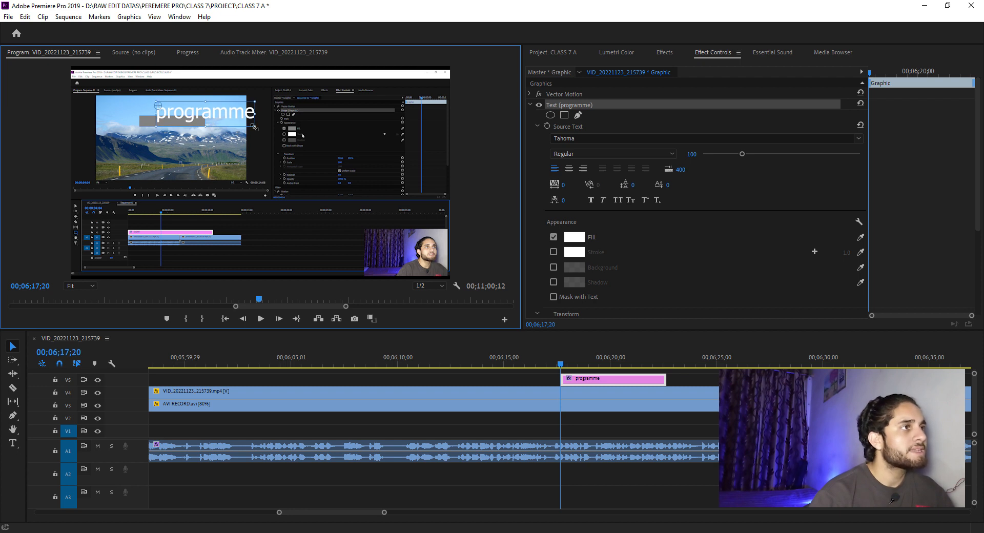
mouse_move(254, 127)
mouse_down()
mouse_move(270, 133)
mouse_move(251, 125)
mouse_up()
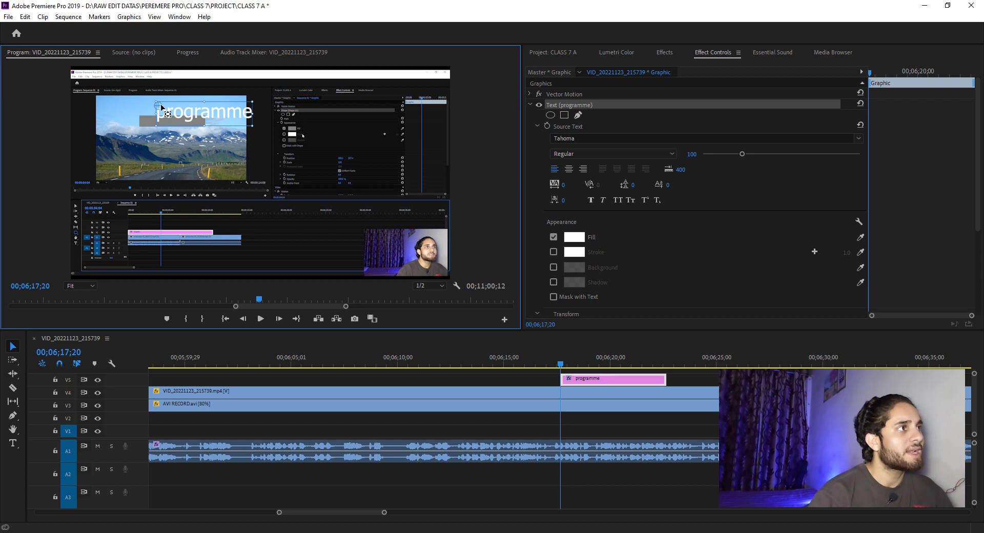
drag(161, 108, 207, 116)
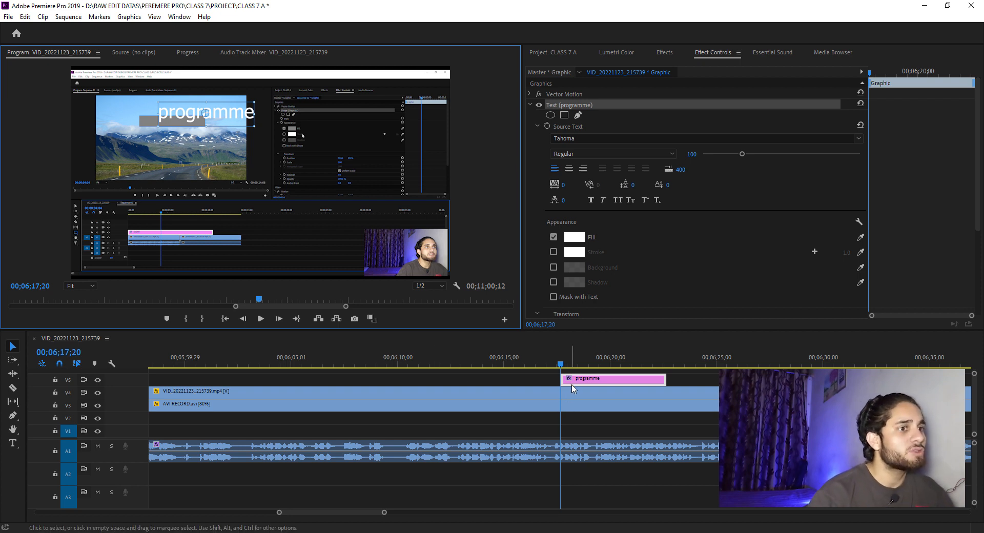
Set the font of the programme text graphic to Teknik.
click(592, 380)
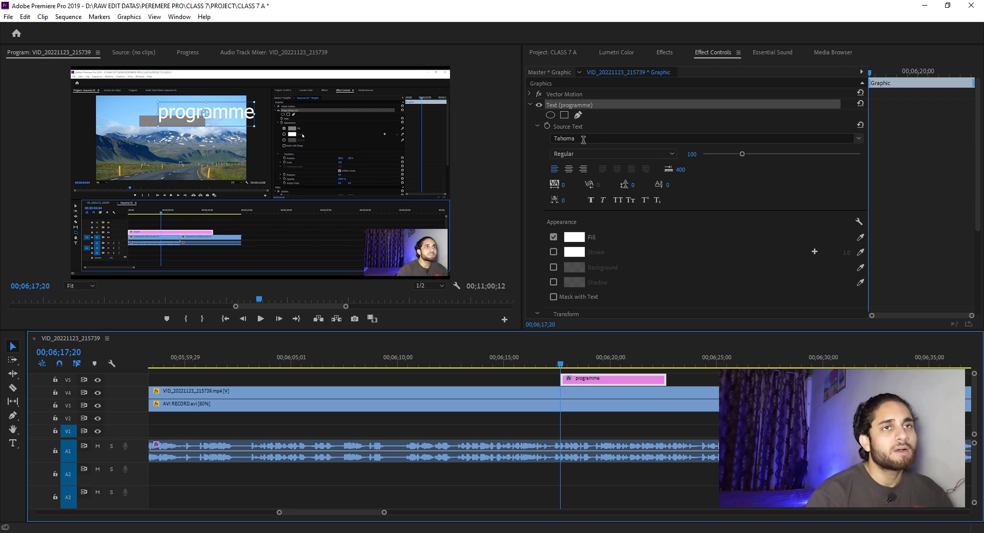
click(860, 137)
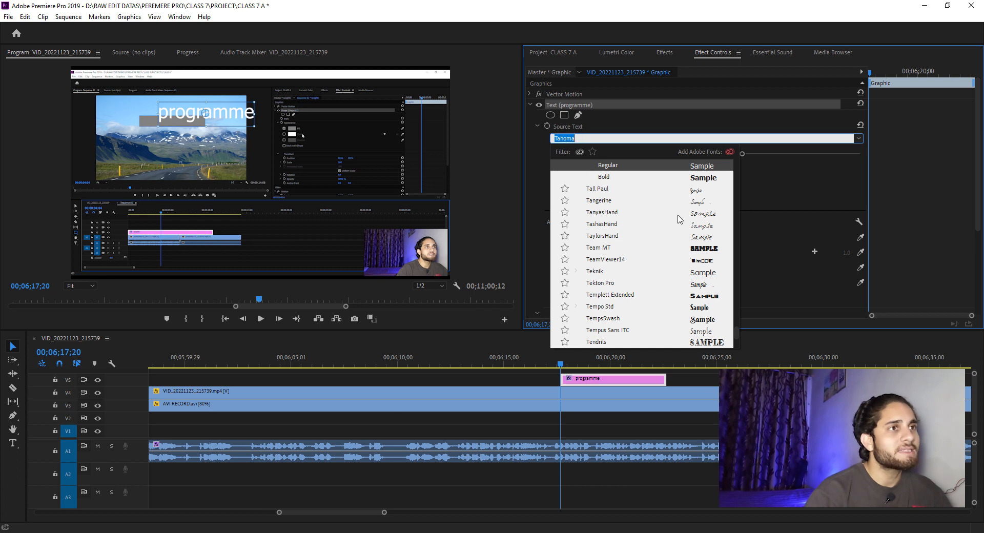
click(708, 271)
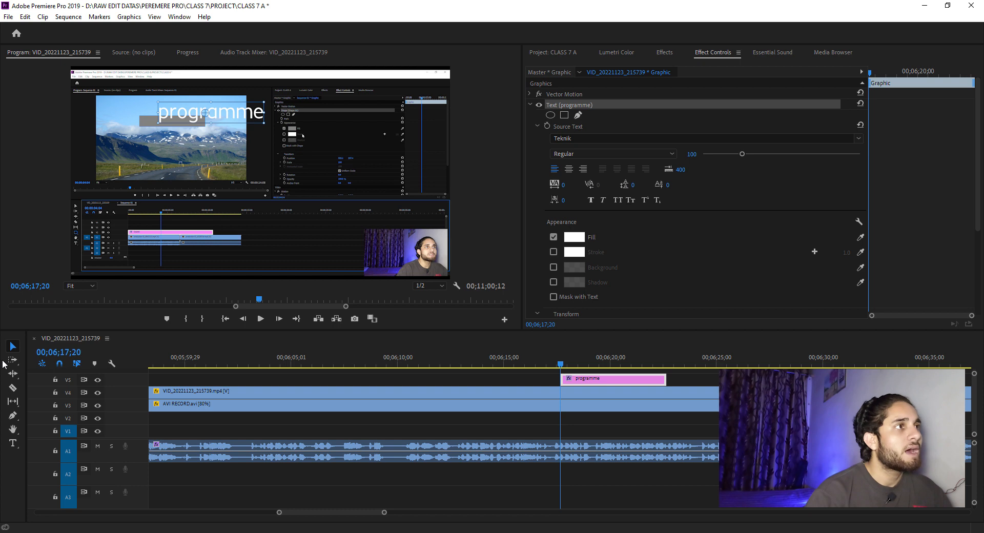
Select the whole word programme with the Type tool and set its font to TempsSwash in the SH style.
click(13, 441)
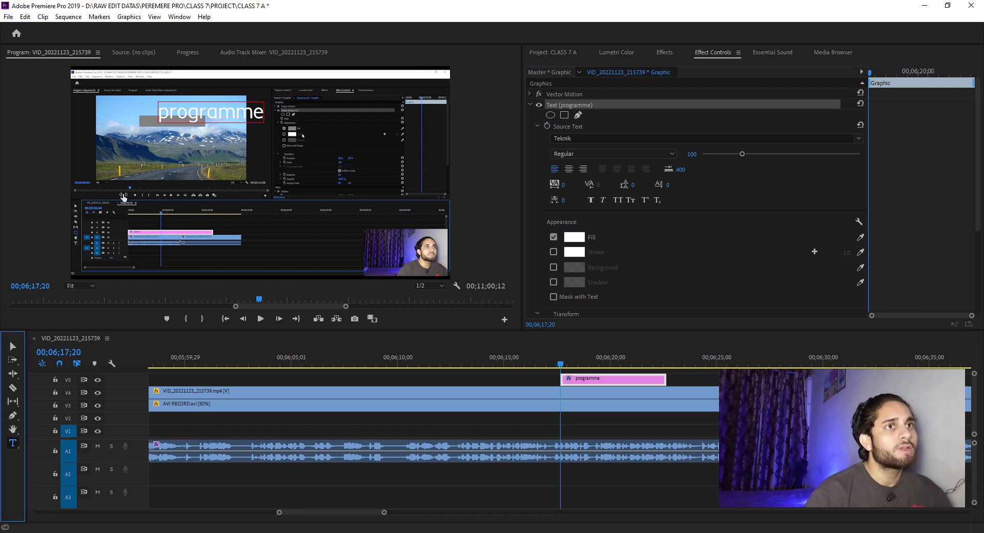
drag(160, 112, 305, 118)
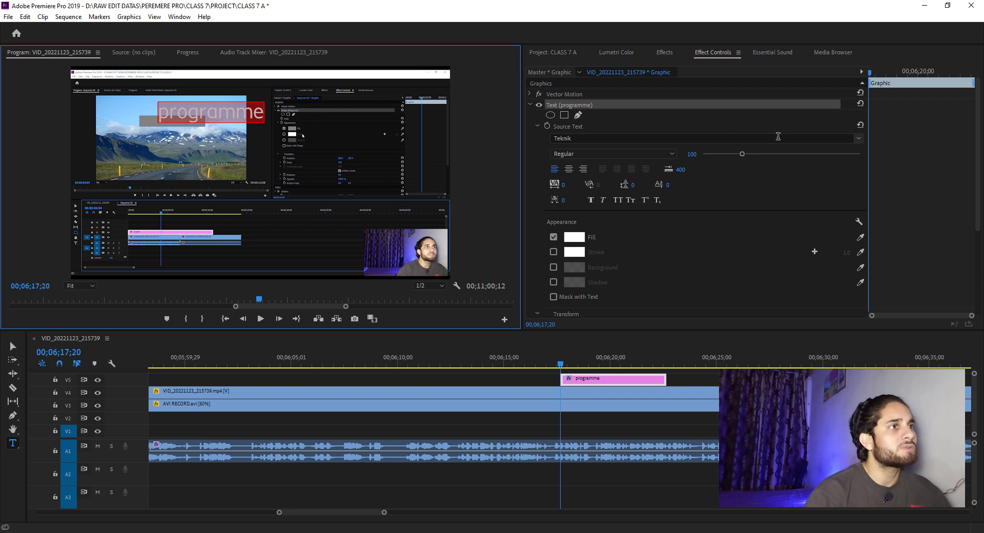
click(858, 138)
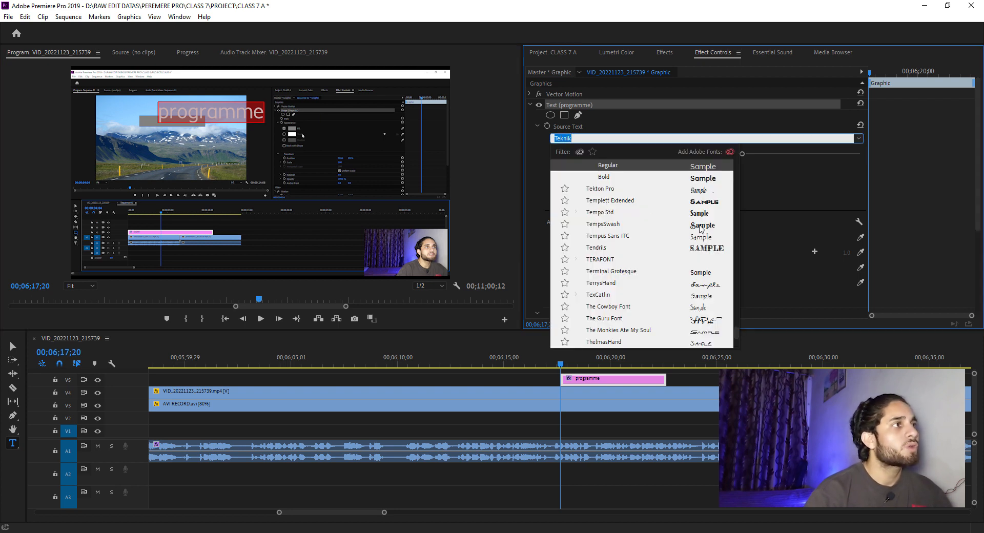
click(700, 225)
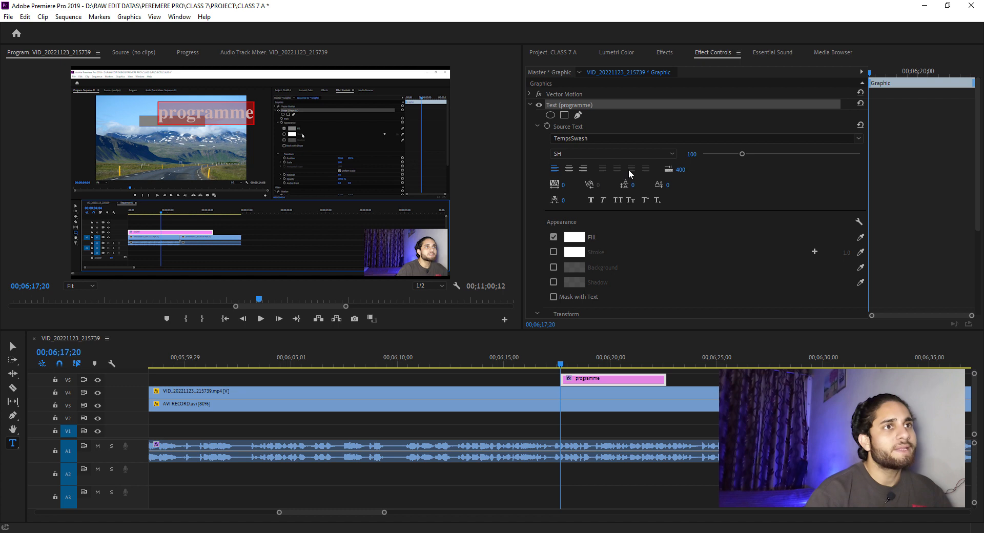
click(668, 152)
click(569, 165)
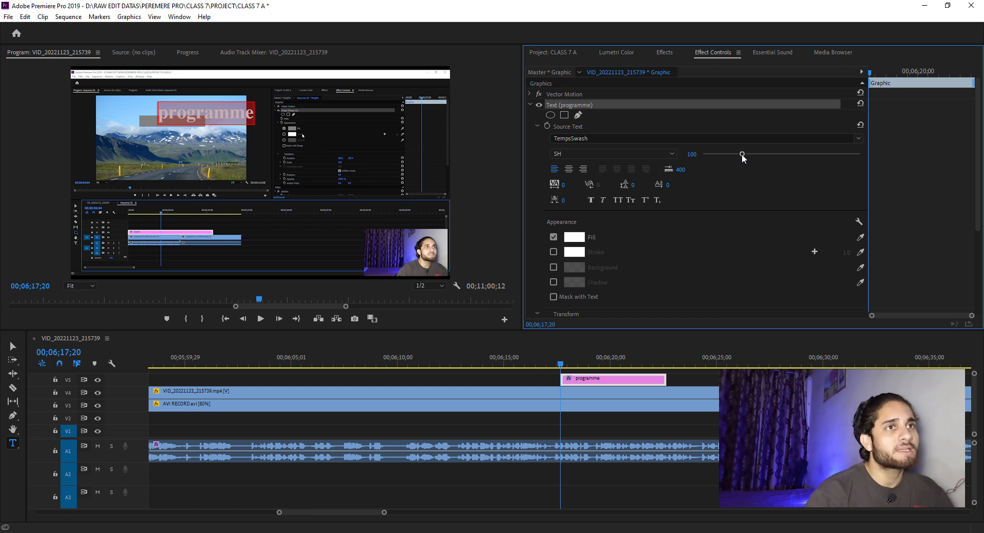
Format the selected programme text with font size 80, centre alignment, tracking 106 and leading 18.
mouse_move(741, 152)
mouse_down()
mouse_move(723, 153)
mouse_move(749, 152)
mouse_move(734, 153)
mouse_up()
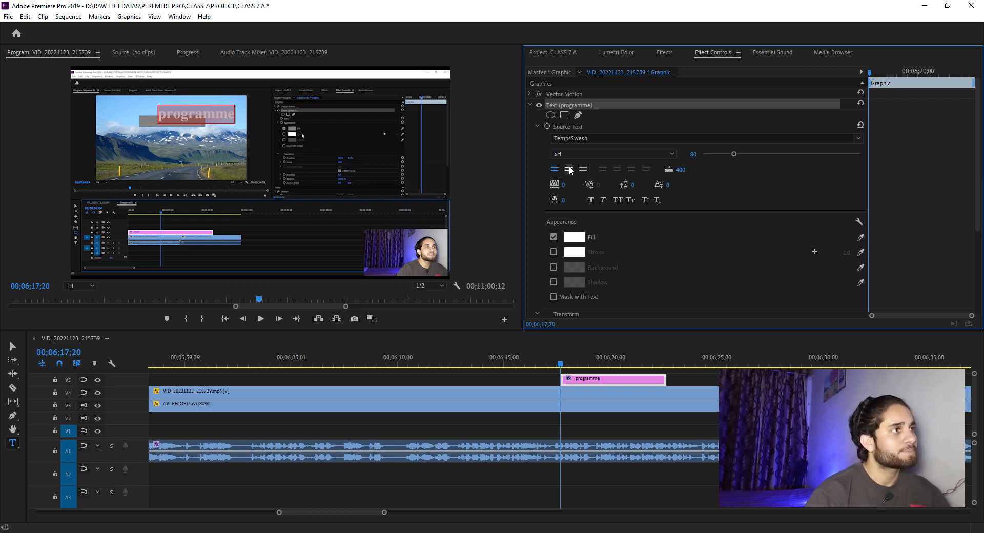
click(569, 169)
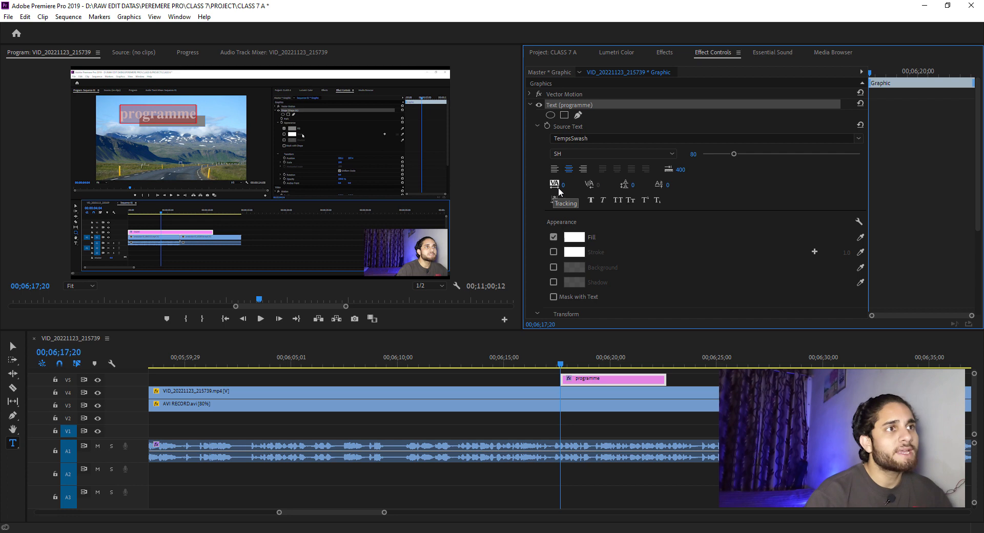
mouse_move(552, 189)
mouse_down()
mouse_move(650, 188)
mouse_move(578, 190)
mouse_up()
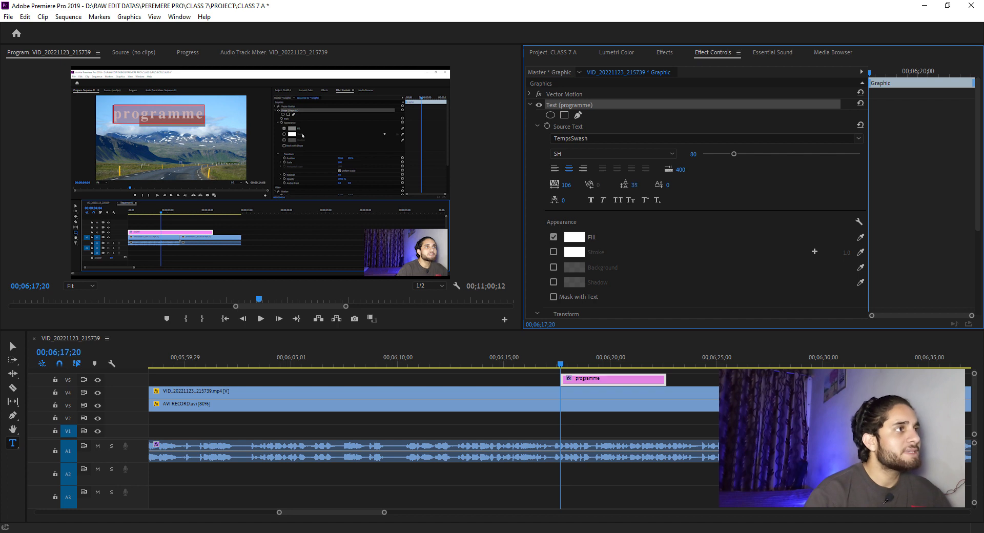
drag(634, 184, 629, 185)
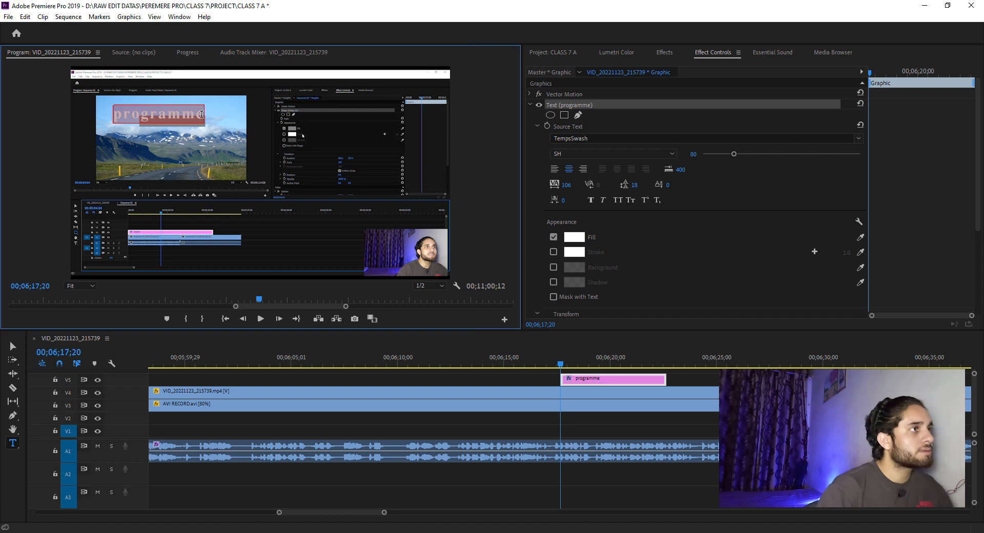
Add a second line reading "file" below programme and set the whole text's leading to 49 and baseline shift to -56.
click(202, 114)
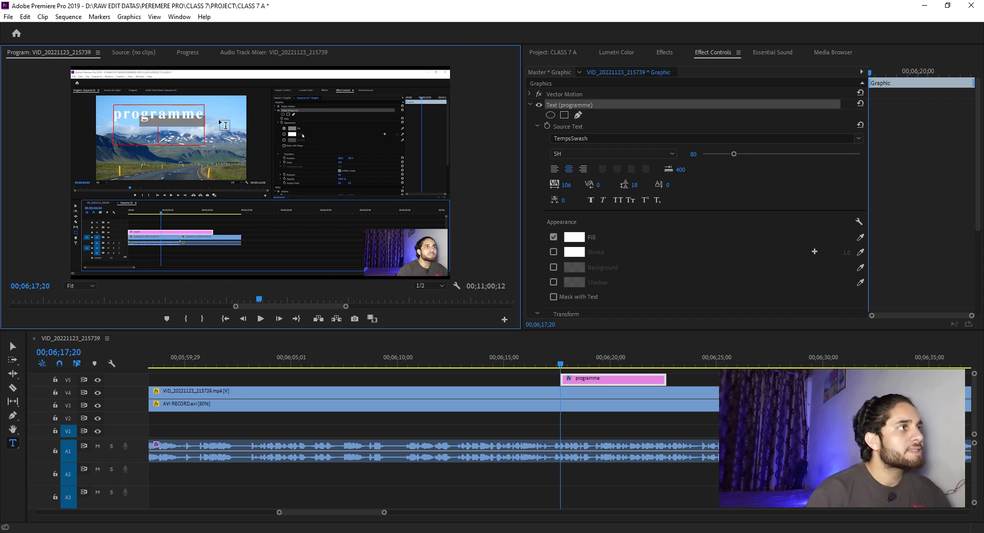
text(fi)
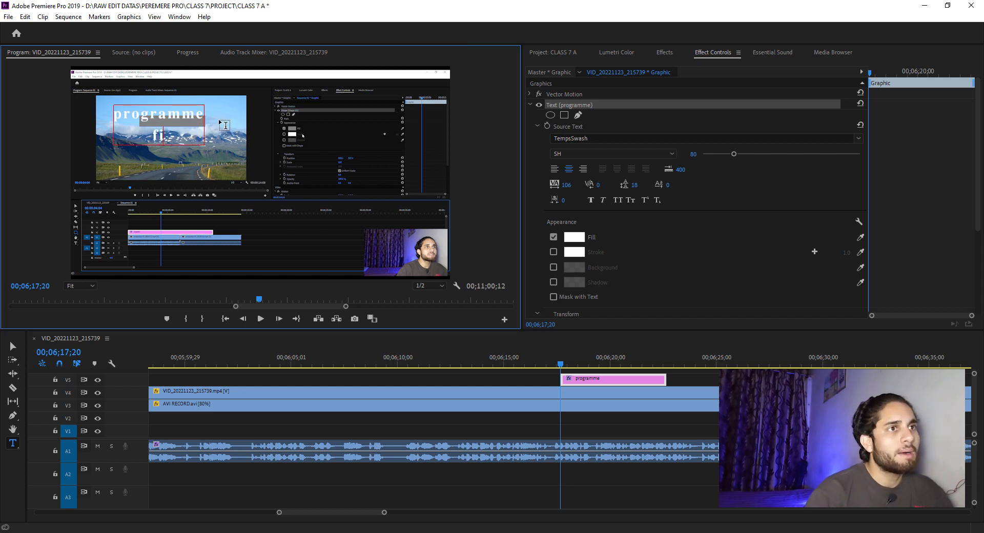
text(le)
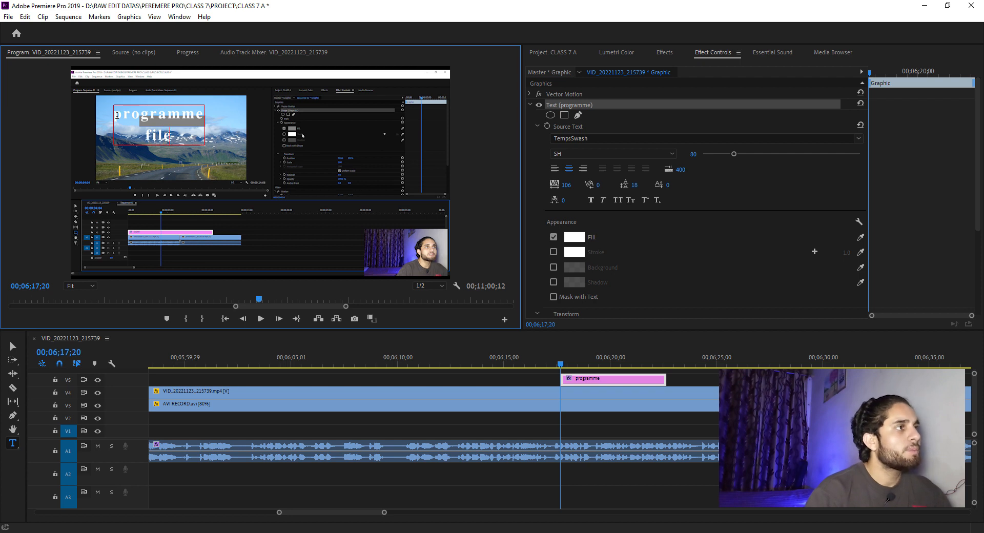
drag(114, 114, 204, 144)
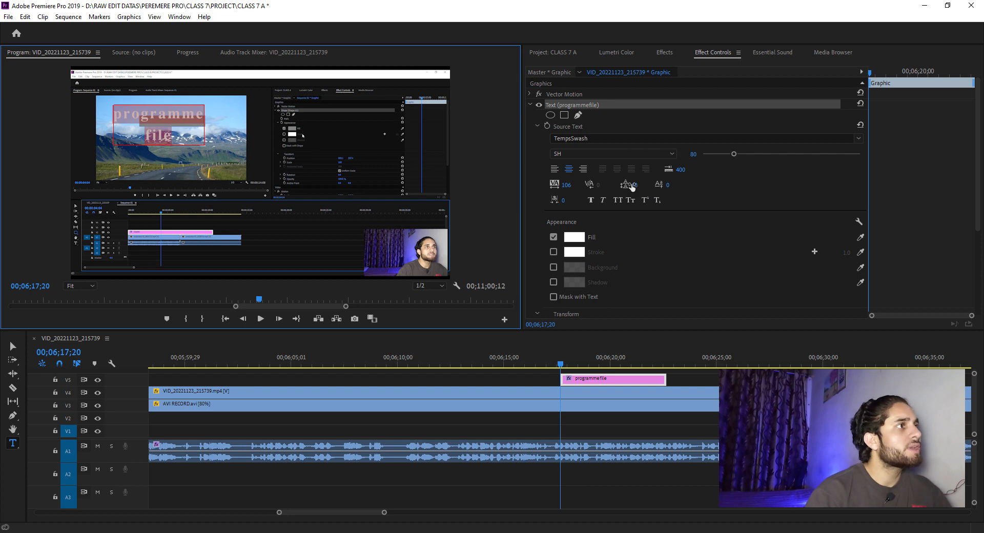
mouse_move(633, 186)
mouse_down()
mouse_move(683, 187)
mouse_move(641, 187)
mouse_up()
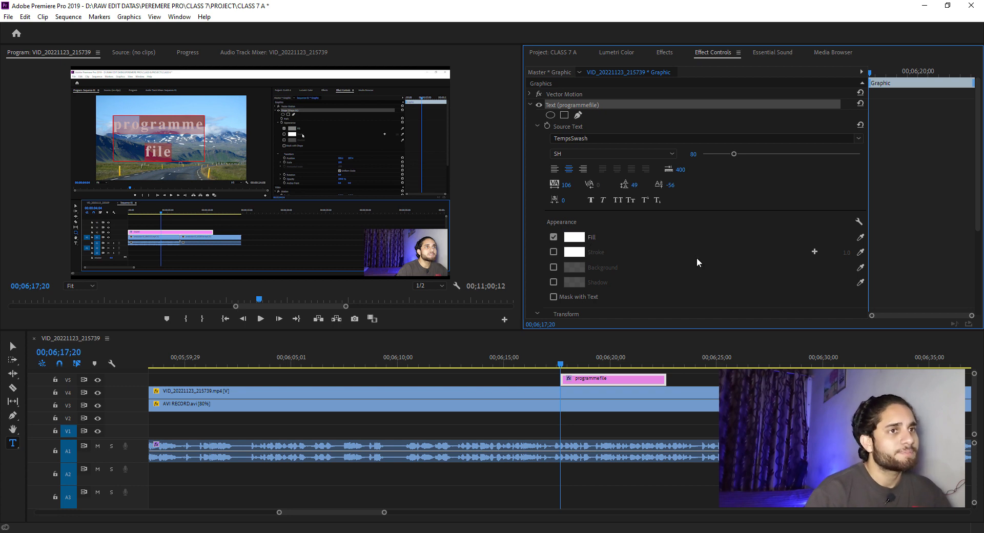
Set the text layer's horizontal position to 905.5 and its scale to 125.
scroll(680, 251, down, 4)
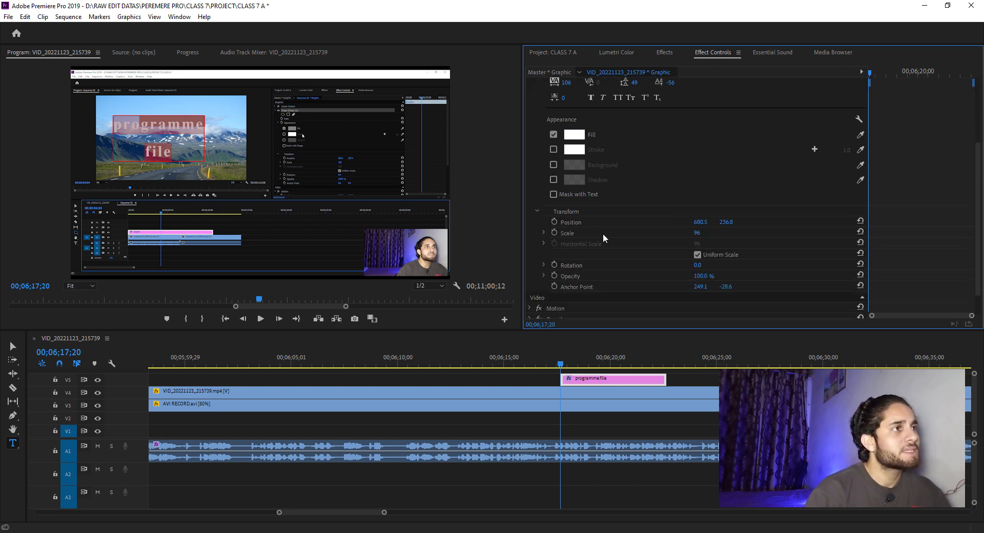
drag(698, 224, 852, 224)
drag(715, 232, 730, 232)
scroll(714, 174, up, 4)
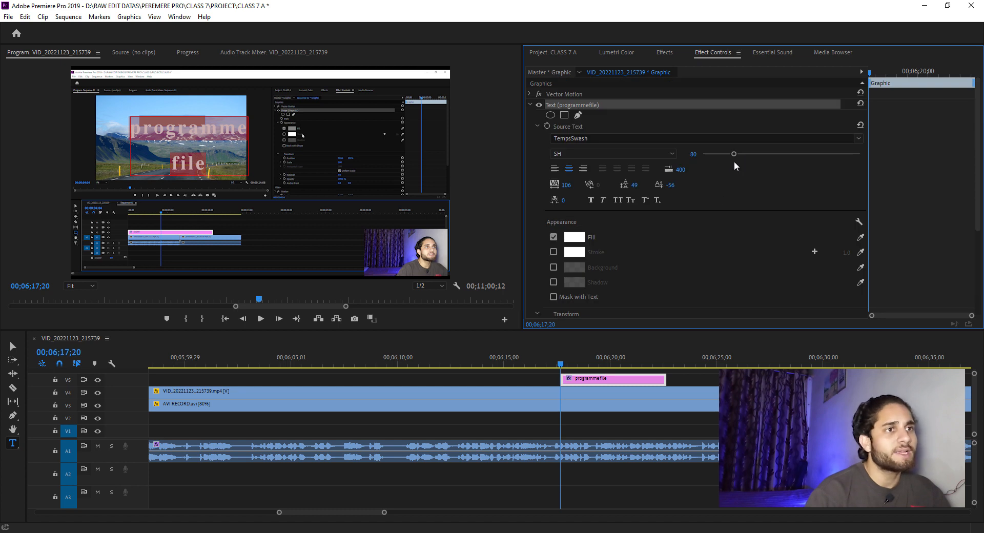
Set the text layer's rotation to -12° and its opacity to 84%.
scroll(685, 241, down, 4)
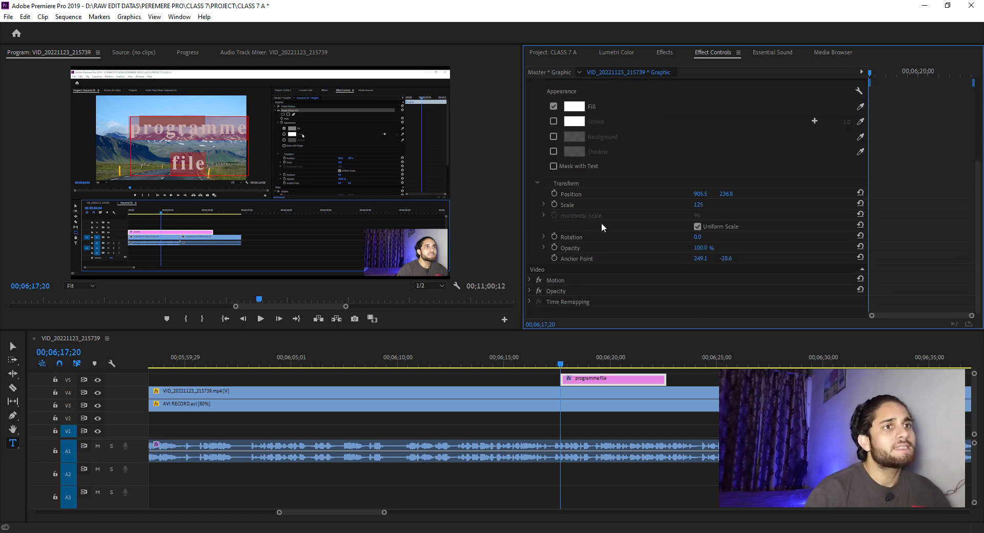
click(698, 236)
text(31)
key(Return)
text(-12)
key(Return)
key(Tab)
text(6)
key(Return)
text(85)
key(Return)
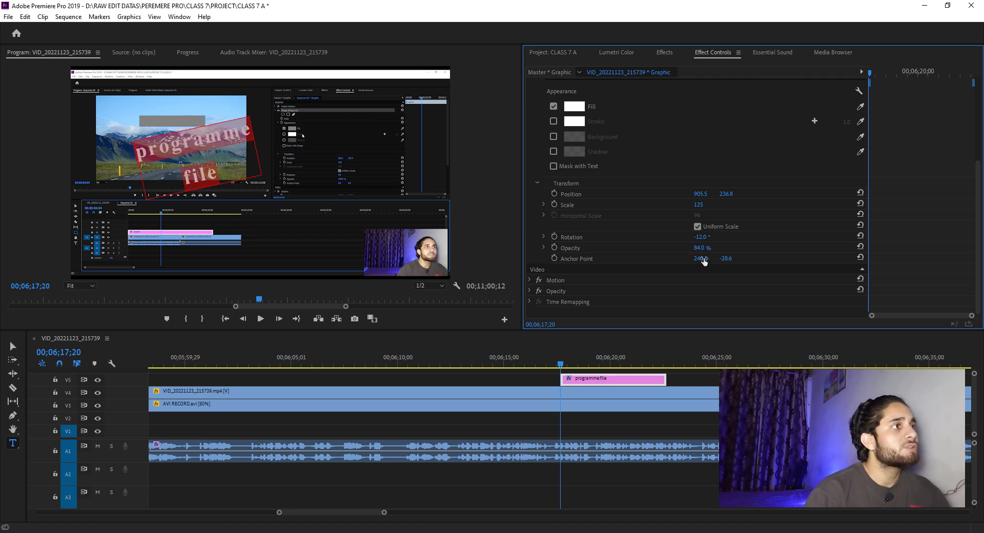
Set the text layer's horizontal anchor point to 214.1.
drag(700, 258, 707, 258)
drag(701, 258, 662, 259)
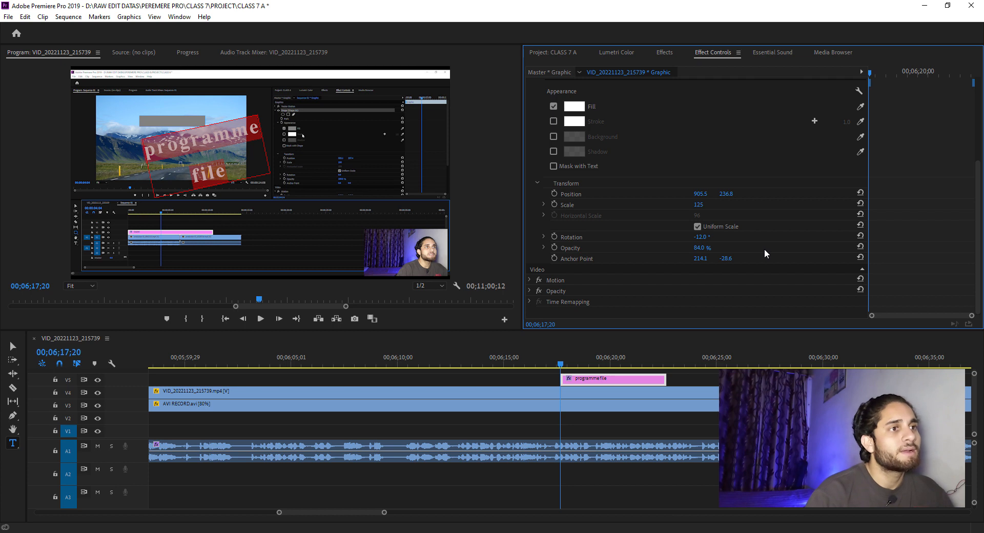
At 00;06;18;22, add vertical text reading "type" to the right of the programme title with the Vertical Type Tool.
click(582, 365)
click(13, 444)
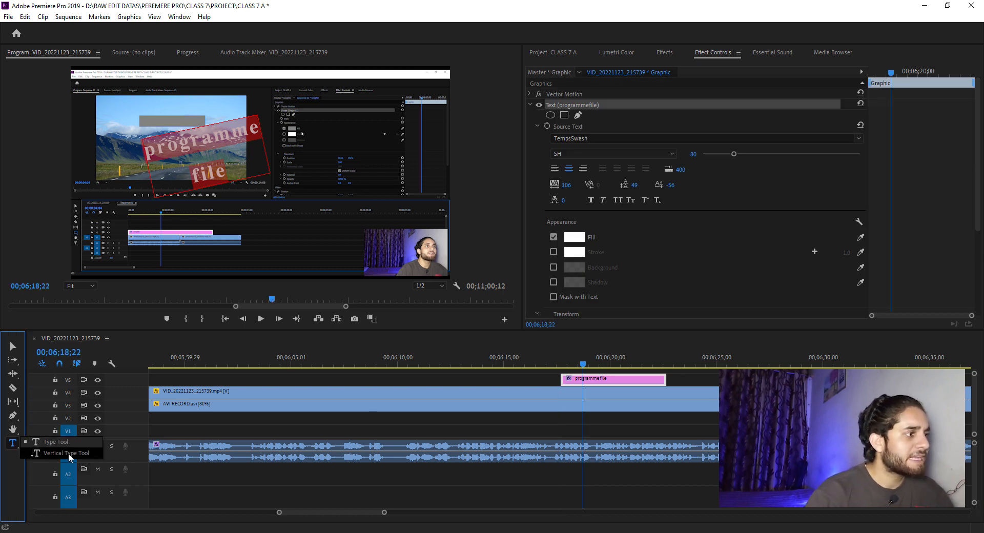
click(70, 454)
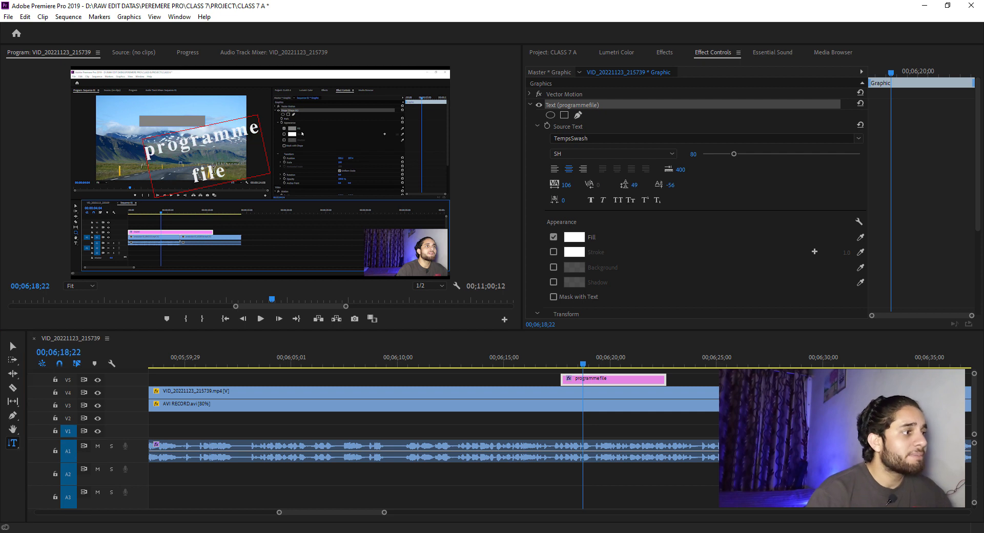
click(320, 144)
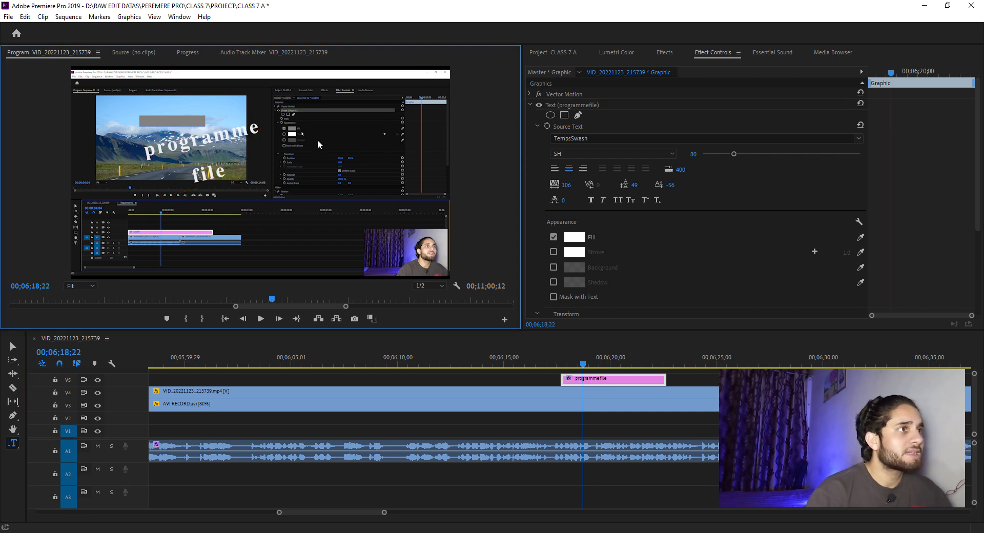
click(300, 141)
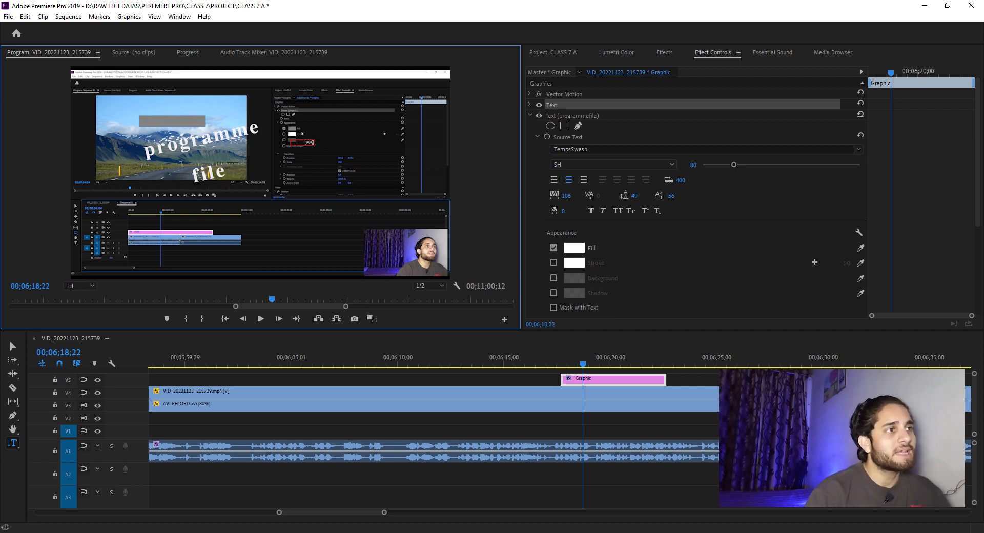
text(type)
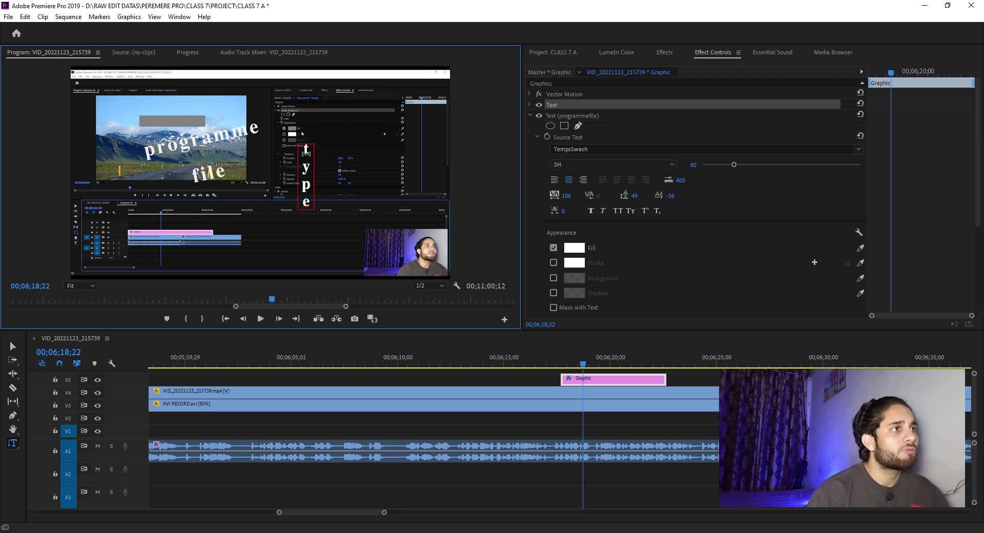
click(13, 446)
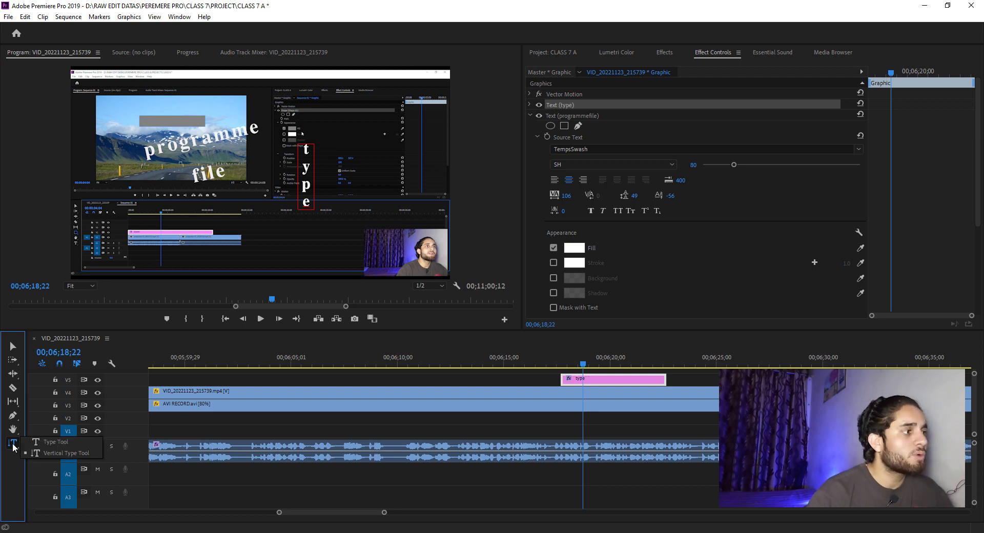
click(54, 453)
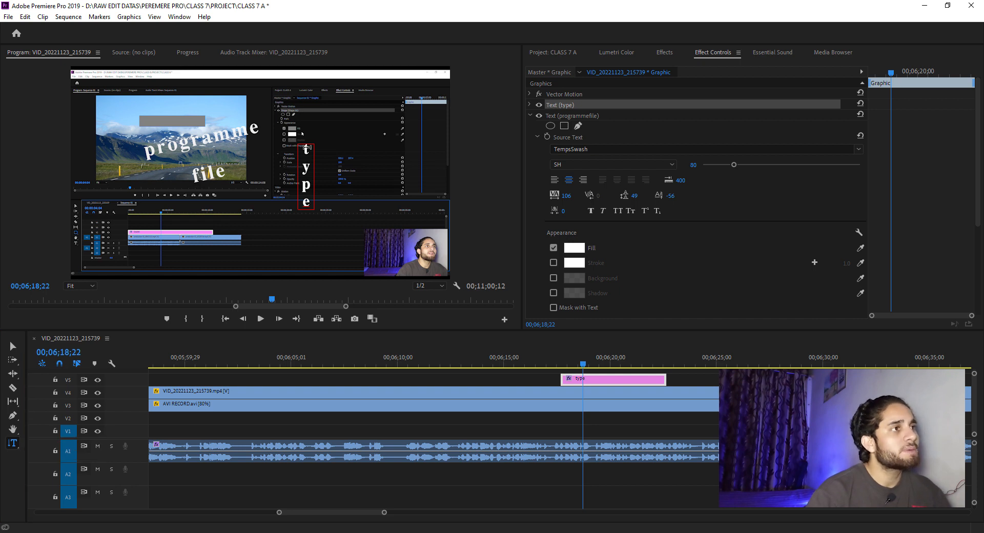